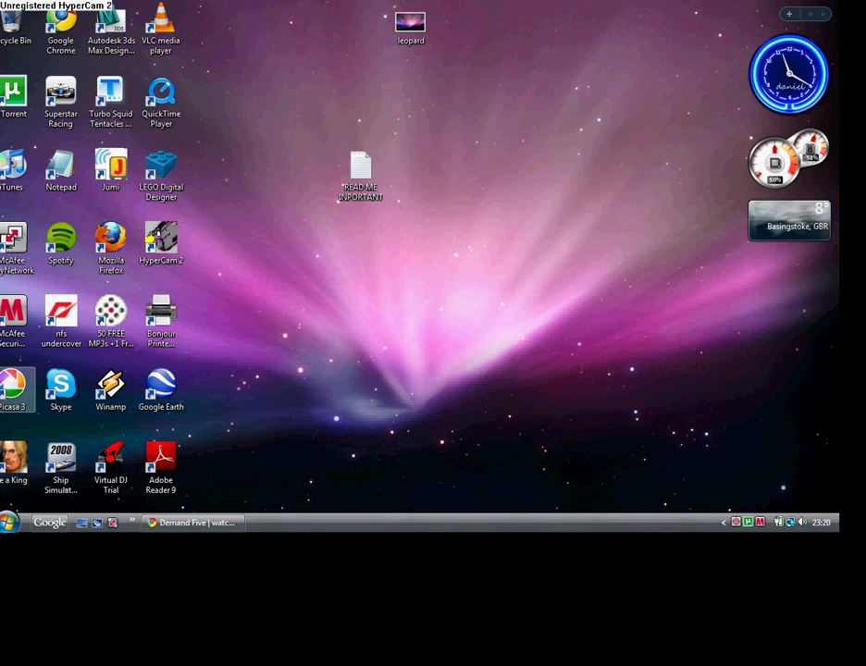
Select the Picasa 3 shortcut on the Windows desktop
click(10, 381)
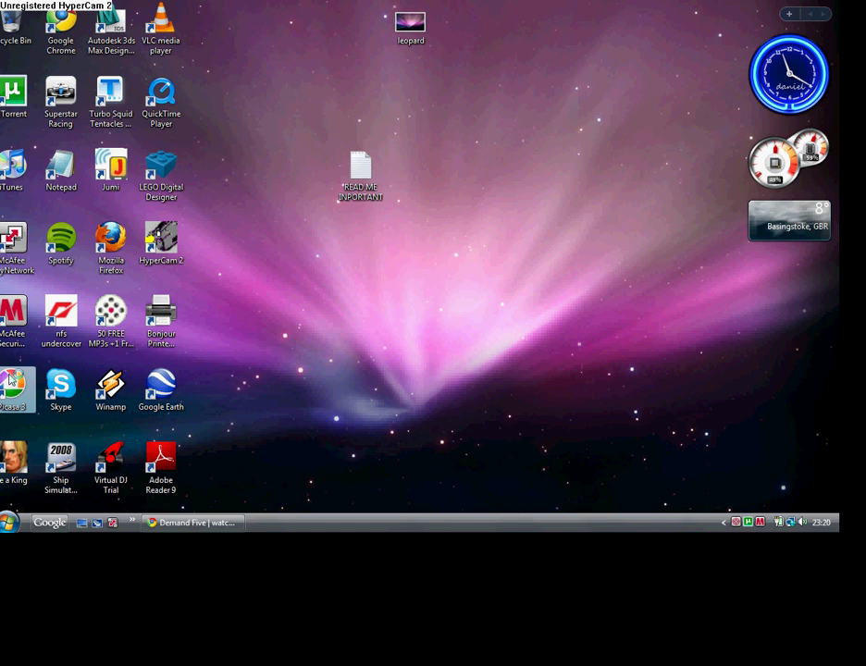
Launch Picasa 3 and select the grey Porsche thumbnail in the cars 2 folder
double_click(11, 381)
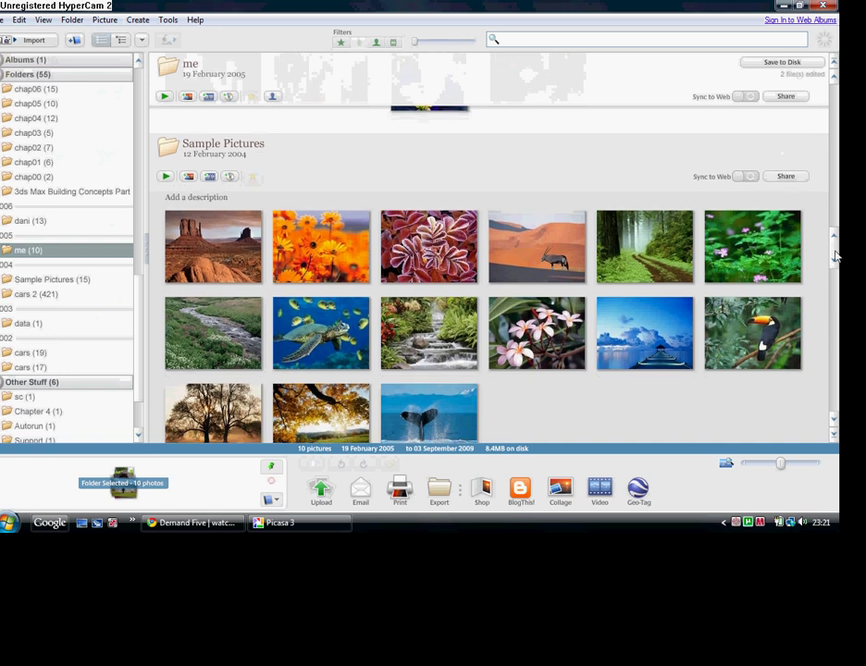
scroll(839, 268, down, 2)
scroll(838, 273, down, 2)
scroll(839, 273, down, 2)
scroll(839, 273, down, 2)
scroll(839, 272, down, 2)
scroll(839, 273, down, 2)
scroll(839, 273, down, 2)
scroll(839, 273, down, 2)
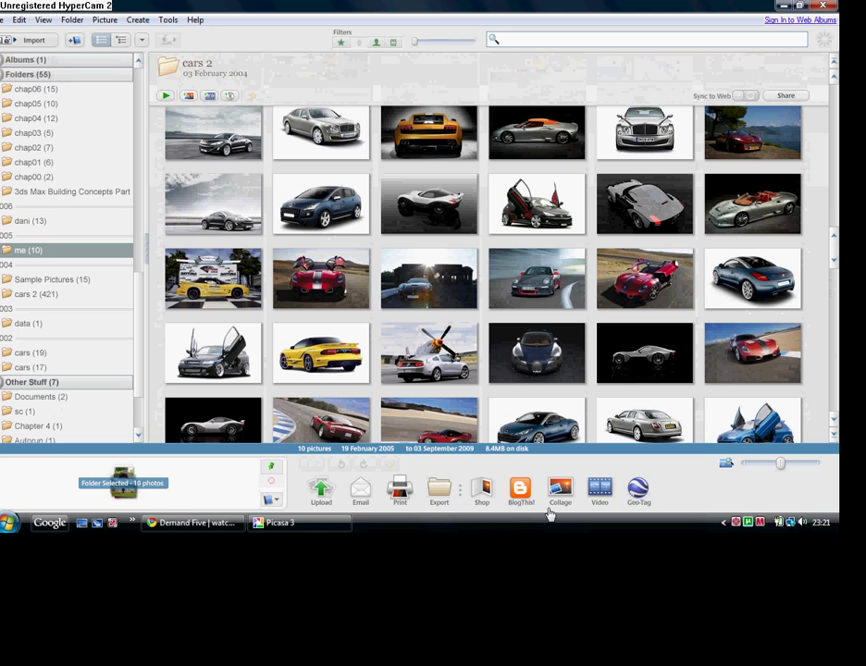
click(537, 290)
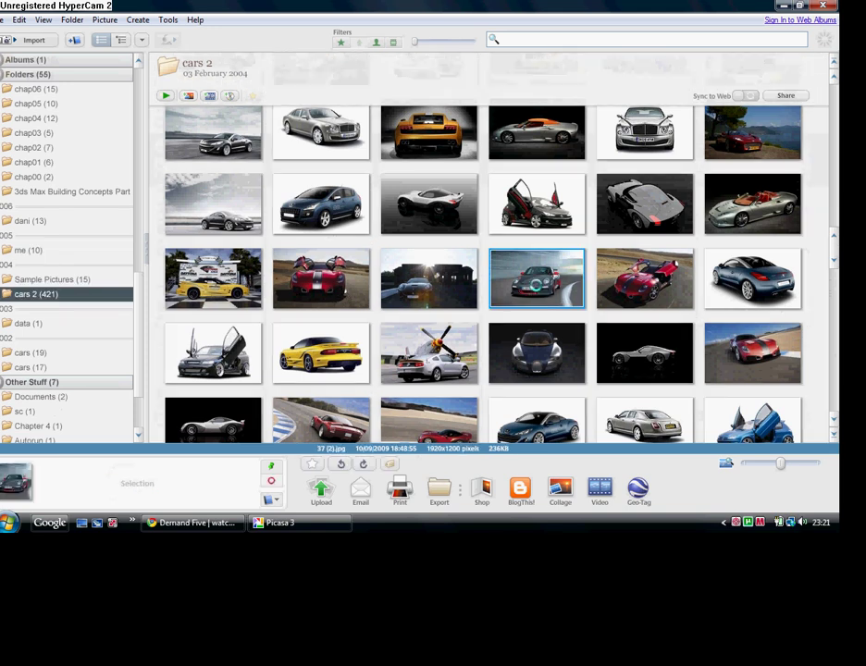
Open the grey Porsche photo, raise Fill Light, then drag it back down
double_click(537, 291)
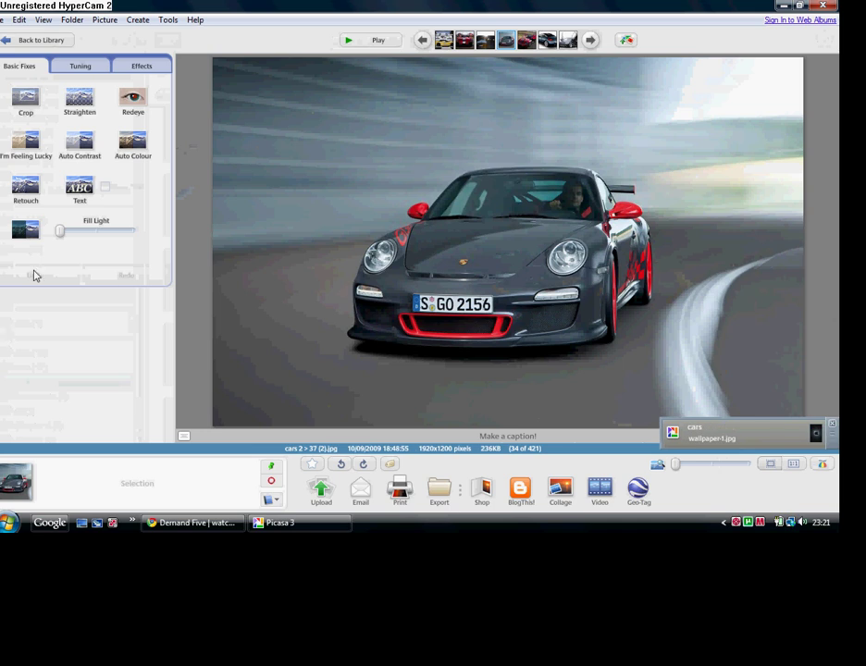
drag(60, 231, 130, 230)
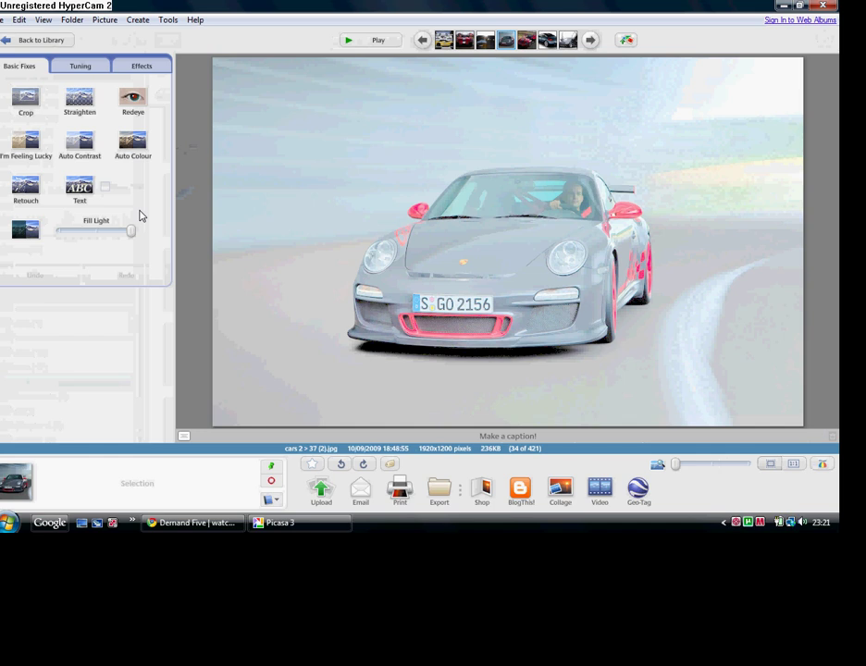
drag(131, 230, 56, 236)
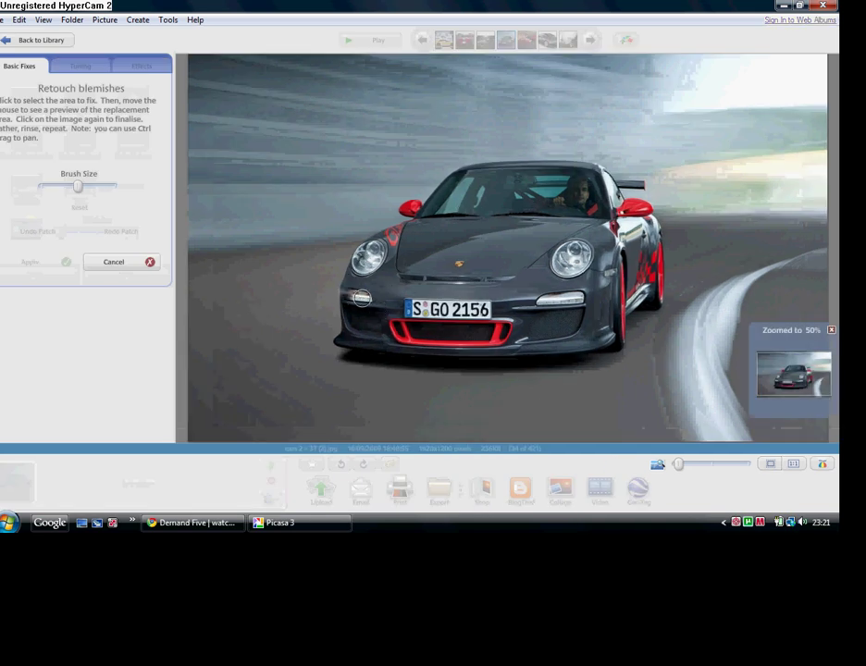
Patch the Porsche's left fog light in Retouch, then leave without keeping the patch
click(359, 296)
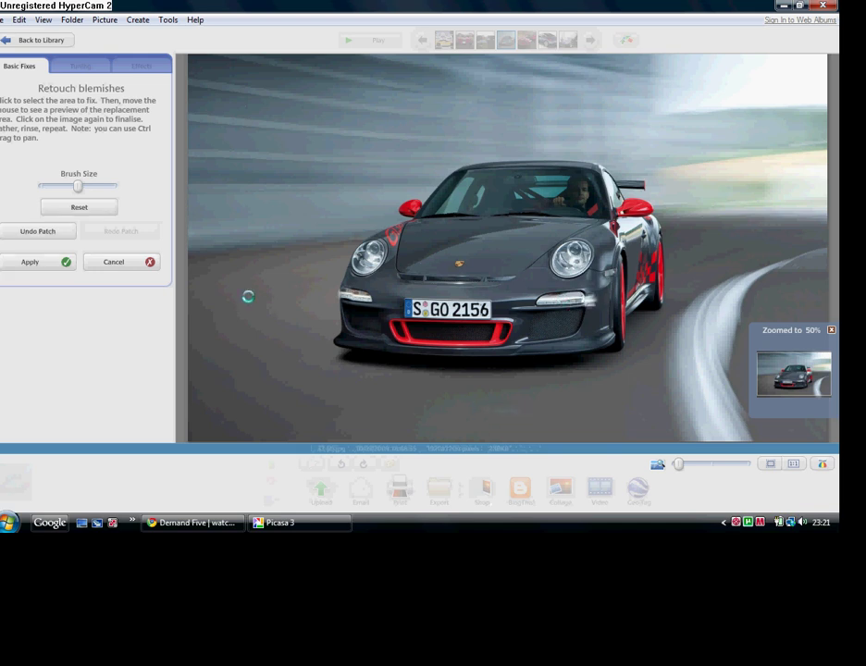
click(136, 266)
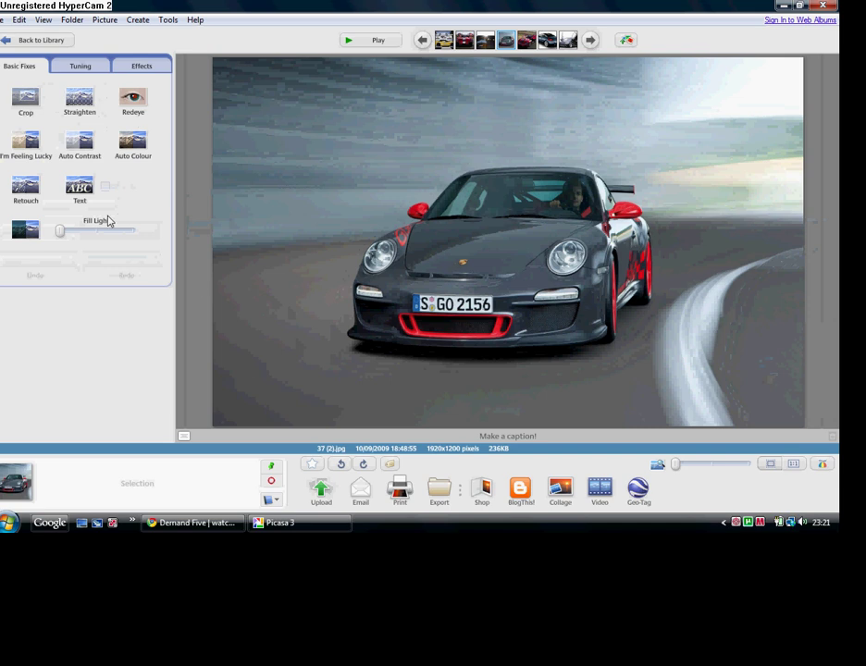
click(77, 100)
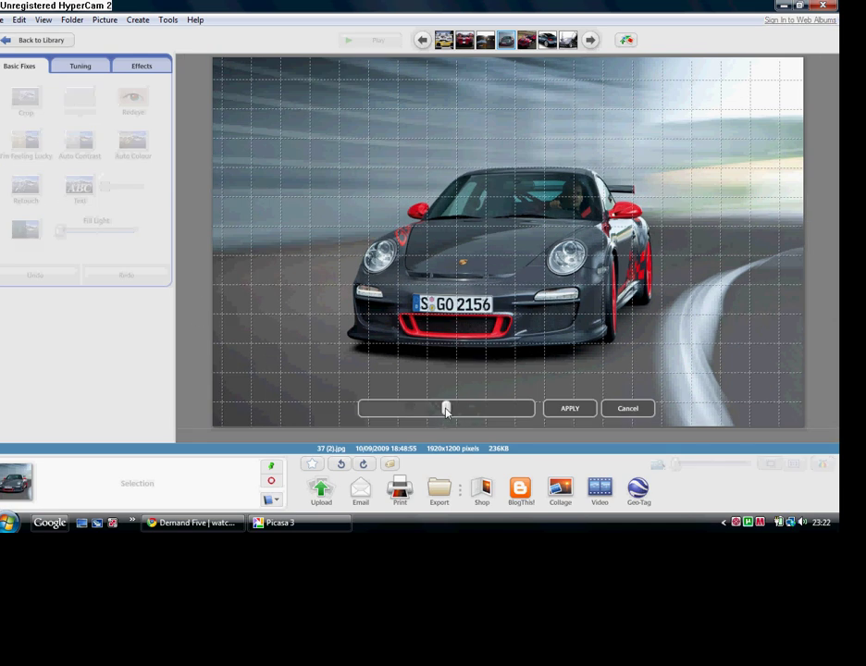
drag(445, 409, 529, 409)
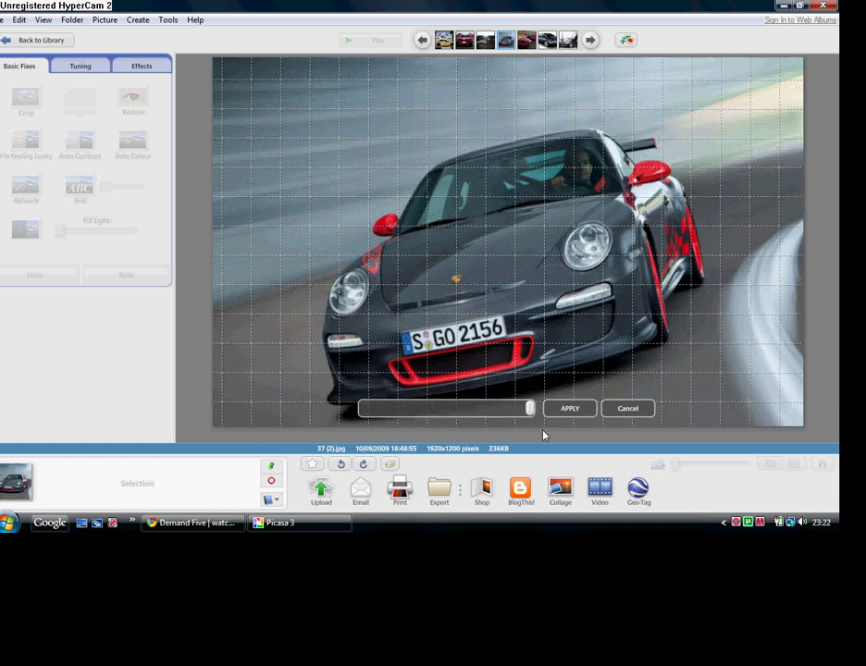
drag(528, 409, 457, 409)
click(627, 410)
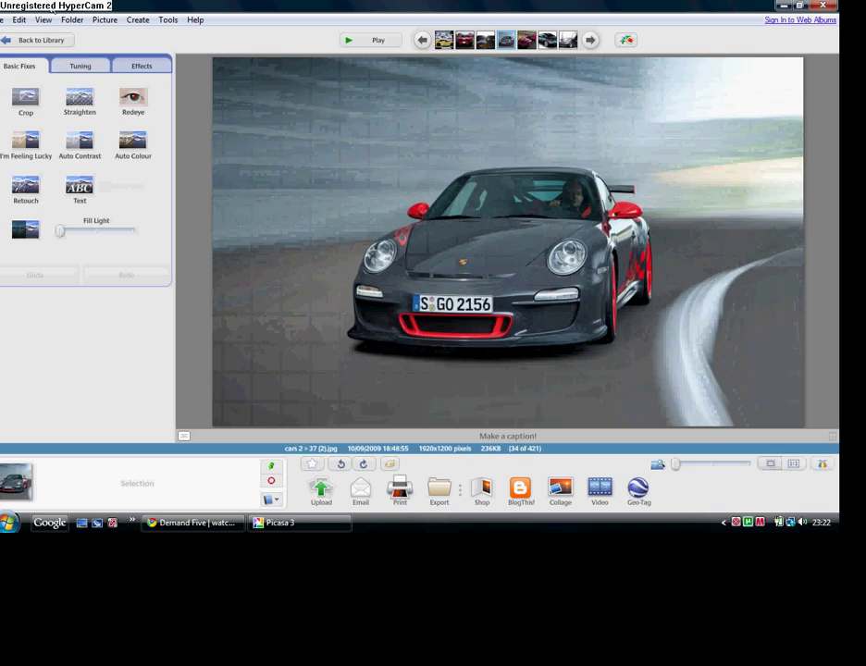
In Tuning, test Highlights, deepen Shadows, and shift Colour Temperature slightly cooler
click(80, 66)
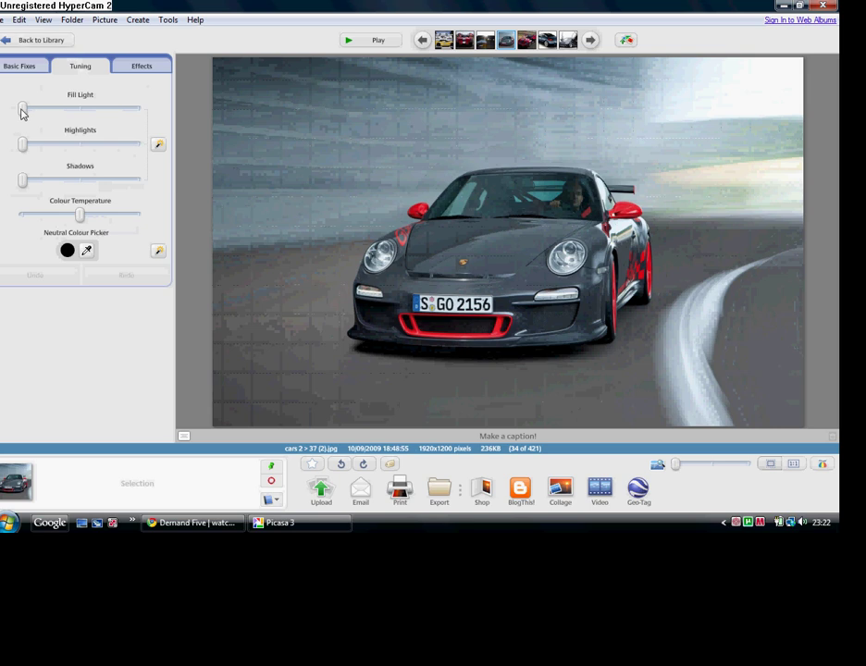
drag(24, 146, 7, 141)
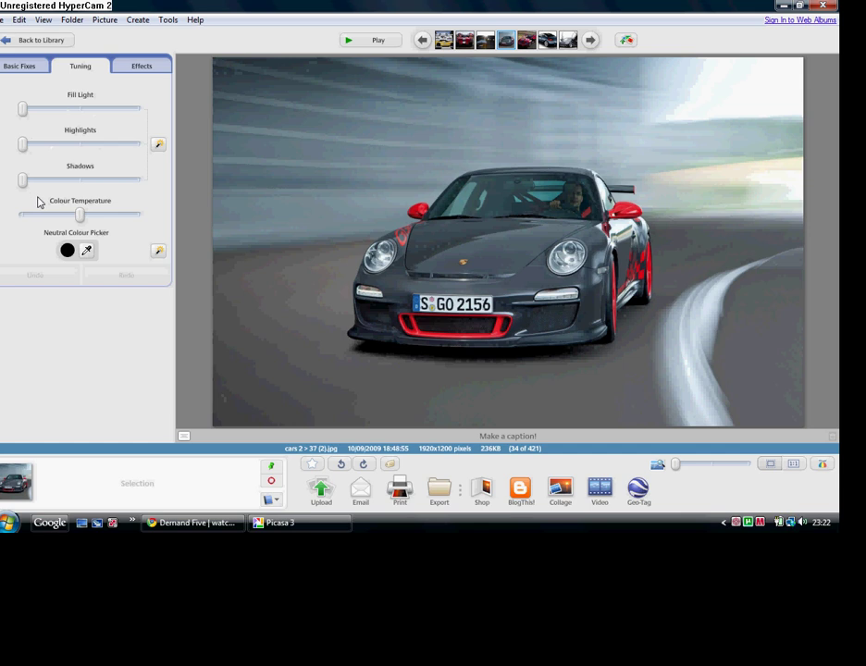
mouse_move(22, 181)
mouse_down()
mouse_move(56, 181)
mouse_move(33, 181)
mouse_up()
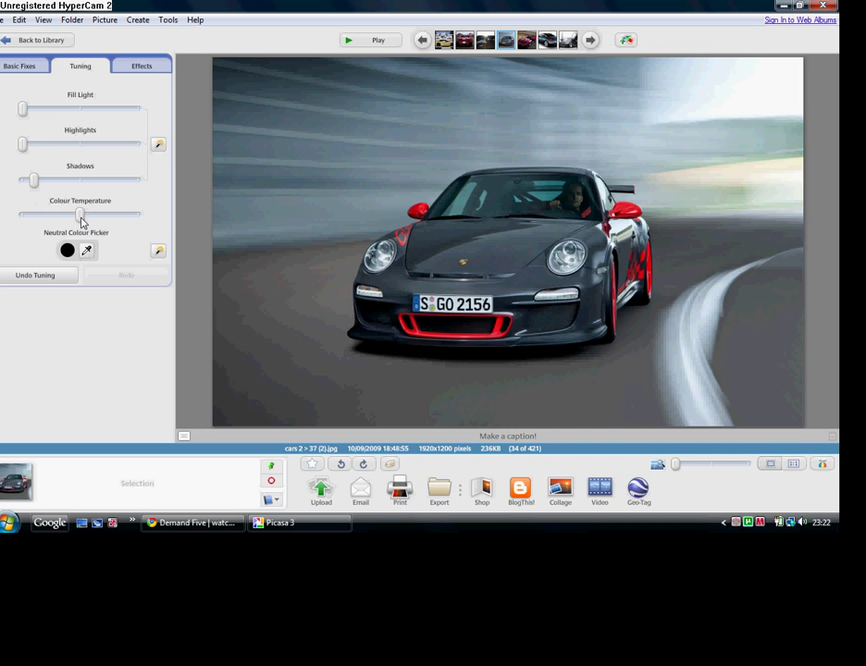
mouse_move(86, 219)
mouse_down()
mouse_move(23, 219)
mouse_move(72, 216)
mouse_up()
Preview a stronger Saturation effect on the Porsche, cancel it, and return to Basic Fixes
click(141, 65)
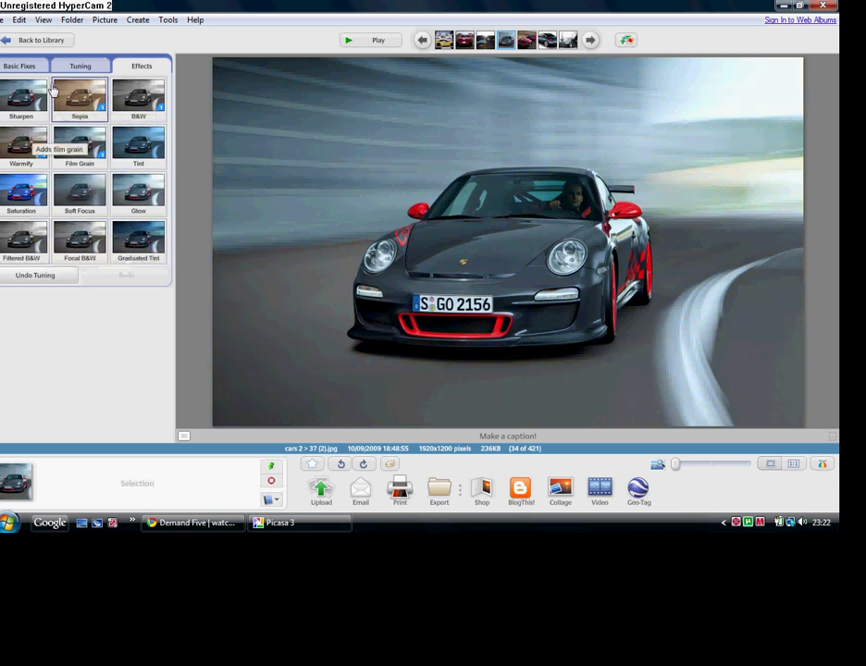
click(24, 196)
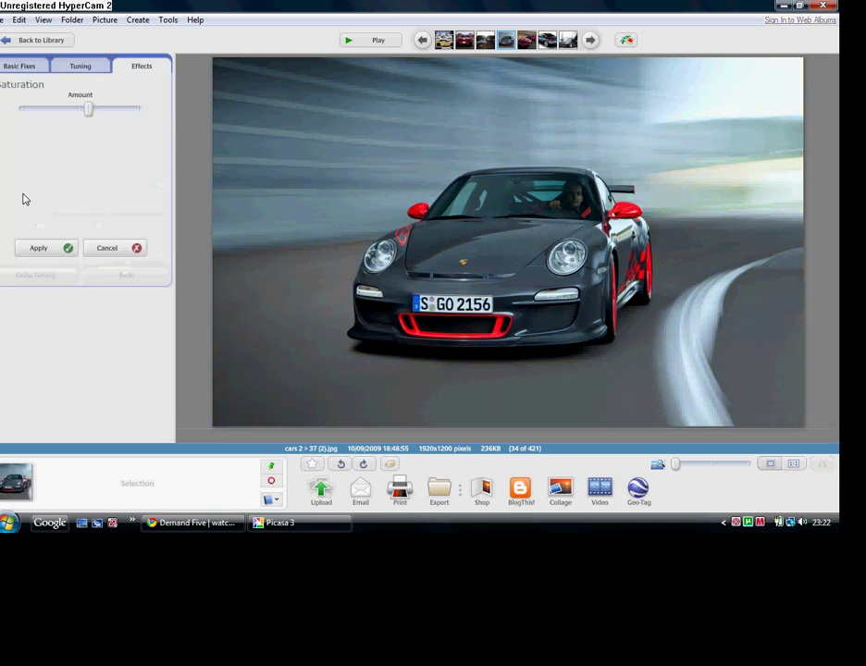
mouse_move(88, 109)
mouse_down()
mouse_move(115, 107)
mouse_move(57, 111)
mouse_move(135, 110)
mouse_up()
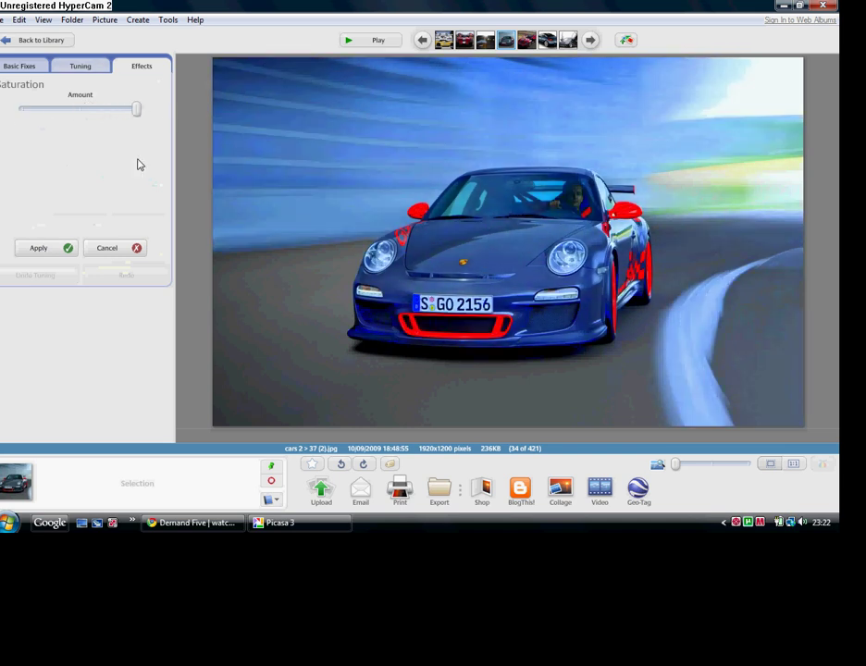
click(109, 248)
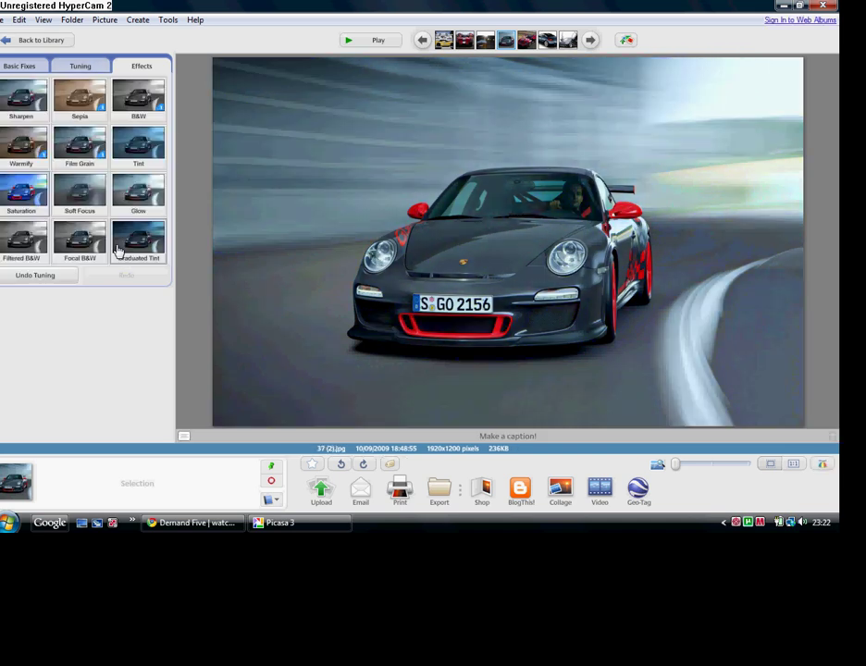
click(19, 66)
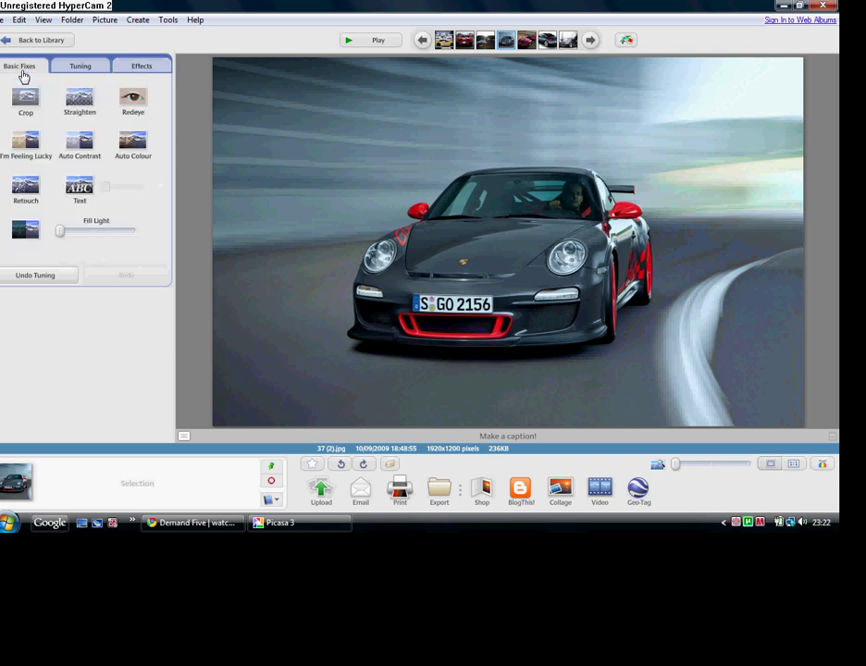
Undo the tuning, step back four photos to the silver roadster, and open Shop
click(35, 274)
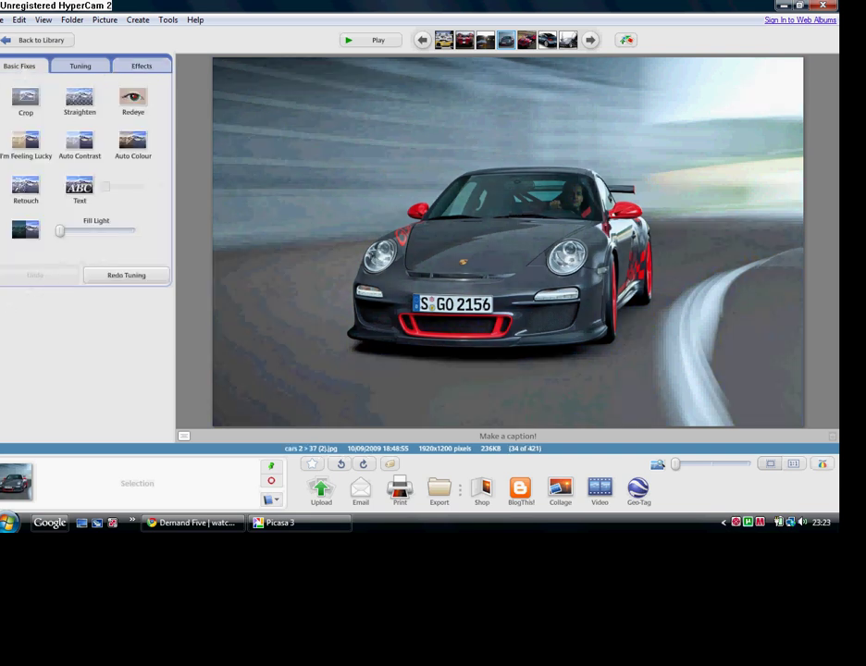
click(422, 40)
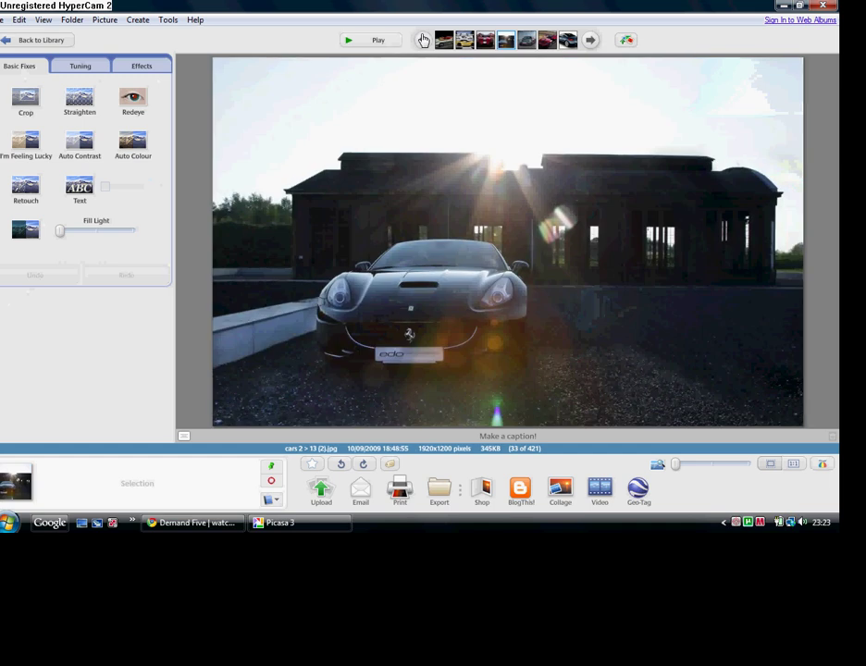
click(423, 40)
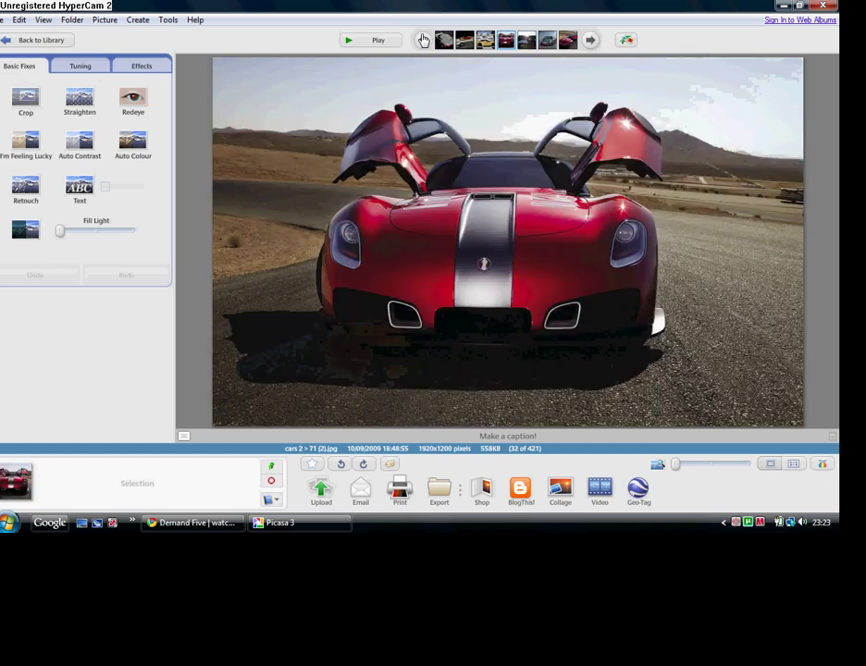
click(422, 40)
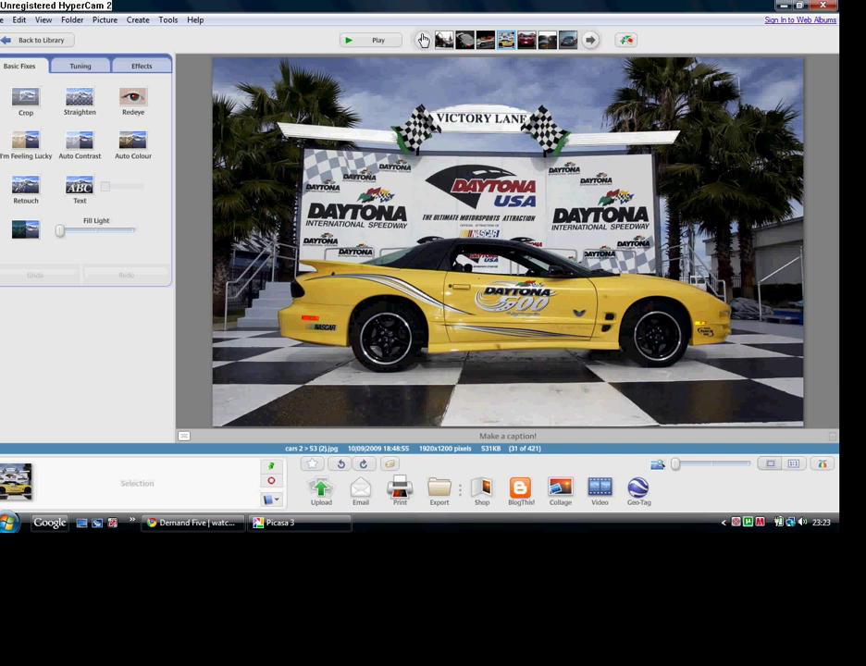
click(423, 40)
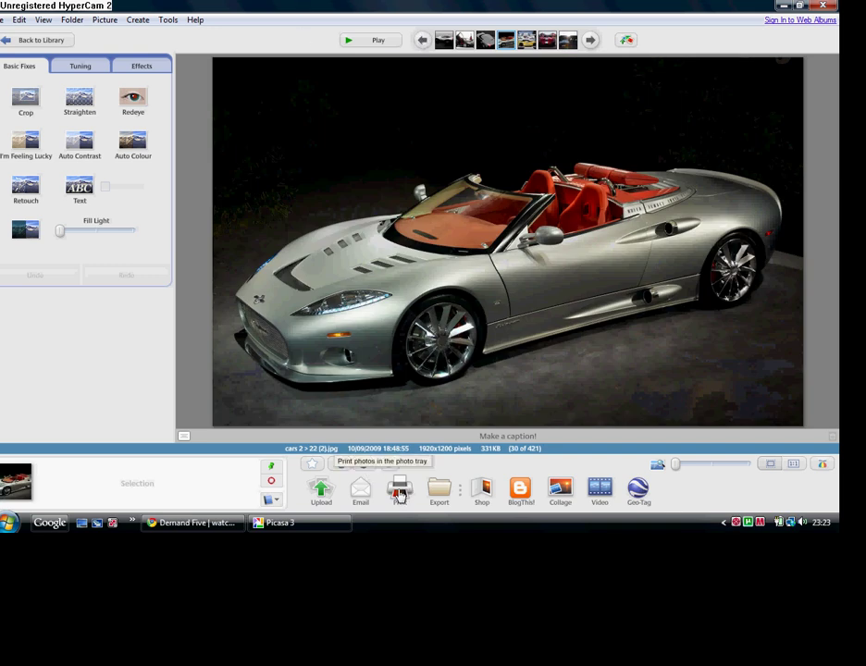
click(487, 492)
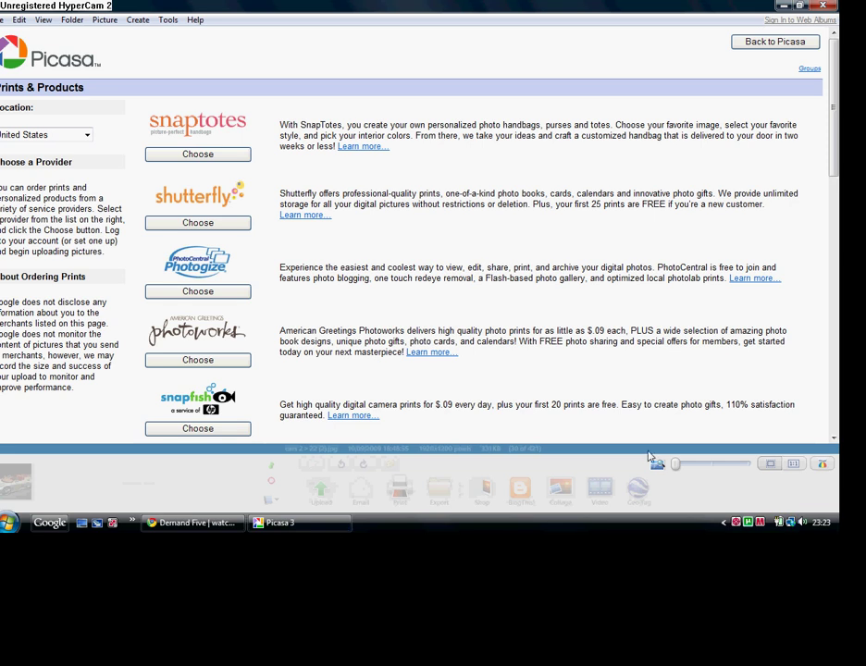
Close Prints & Products via Back to Picasa, then go Back to Library
click(775, 40)
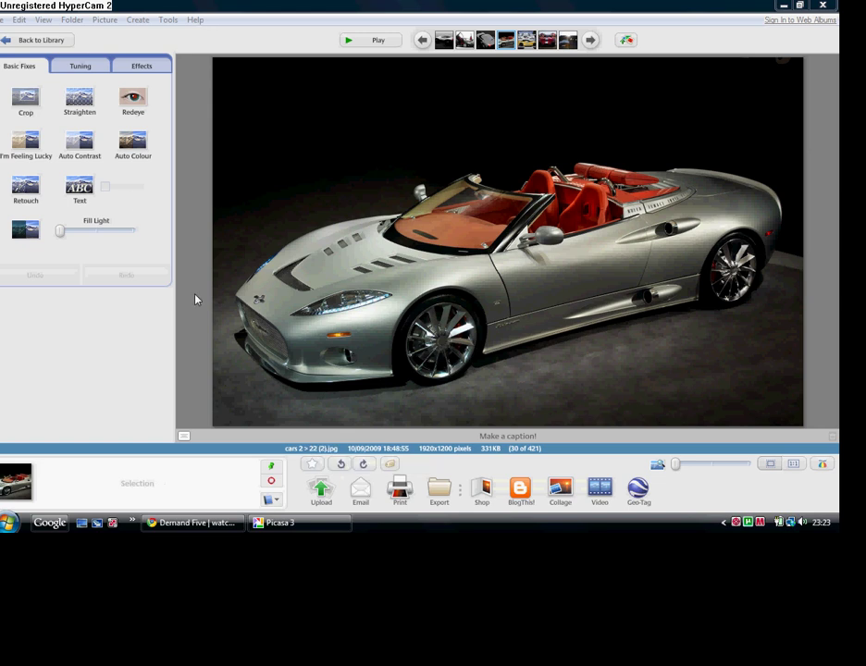
click(27, 39)
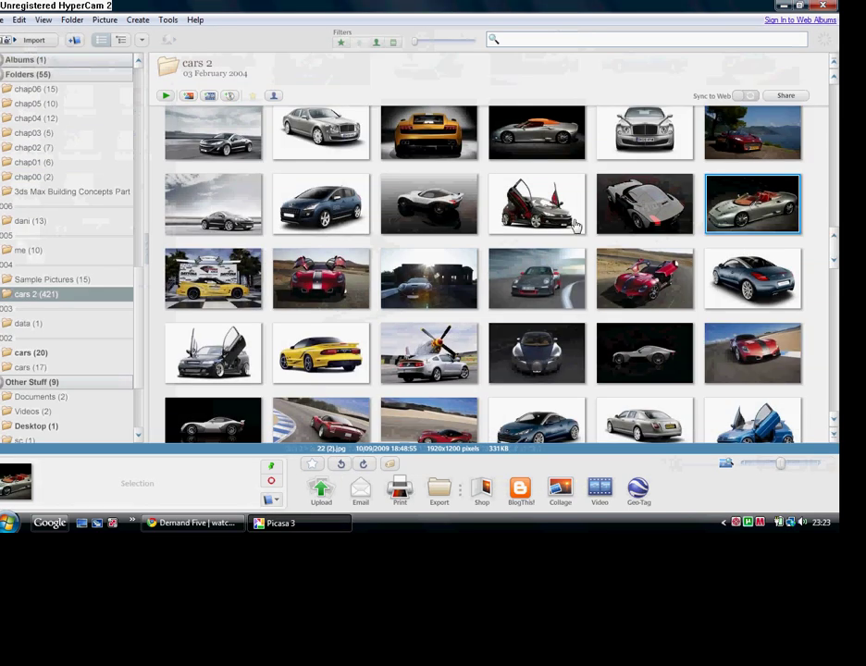
mouse_move(832, 239)
mouse_down()
mouse_move(837, 353)
mouse_move(841, 314)
mouse_up()
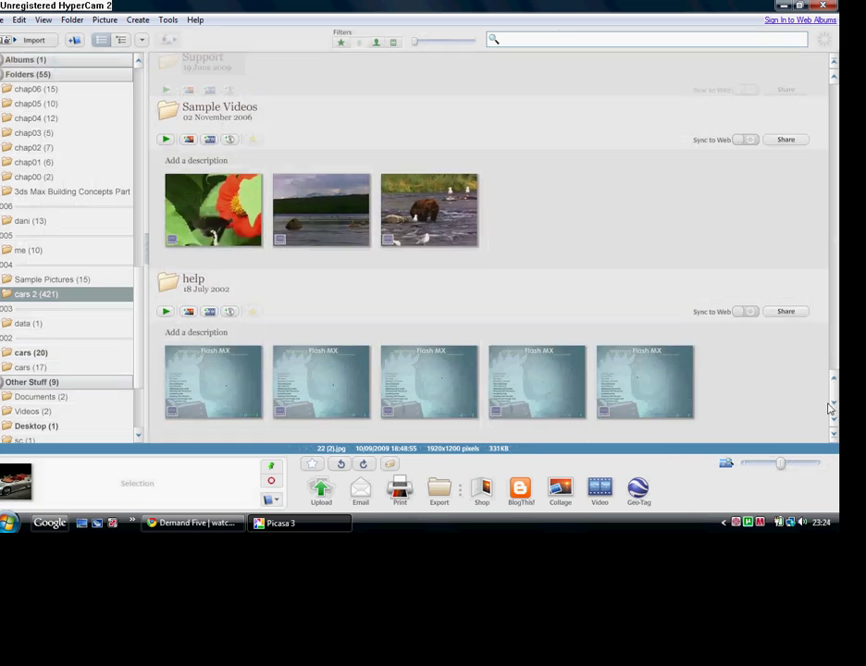
drag(831, 411, 837, 7)
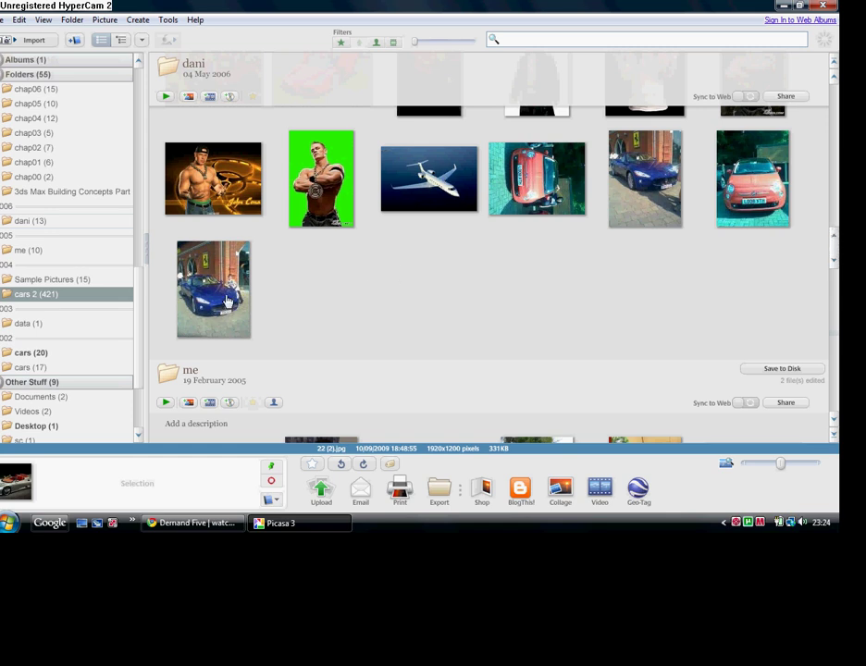
Open the green-screen John Cena photo from the dani folder in the editor
double_click(321, 178)
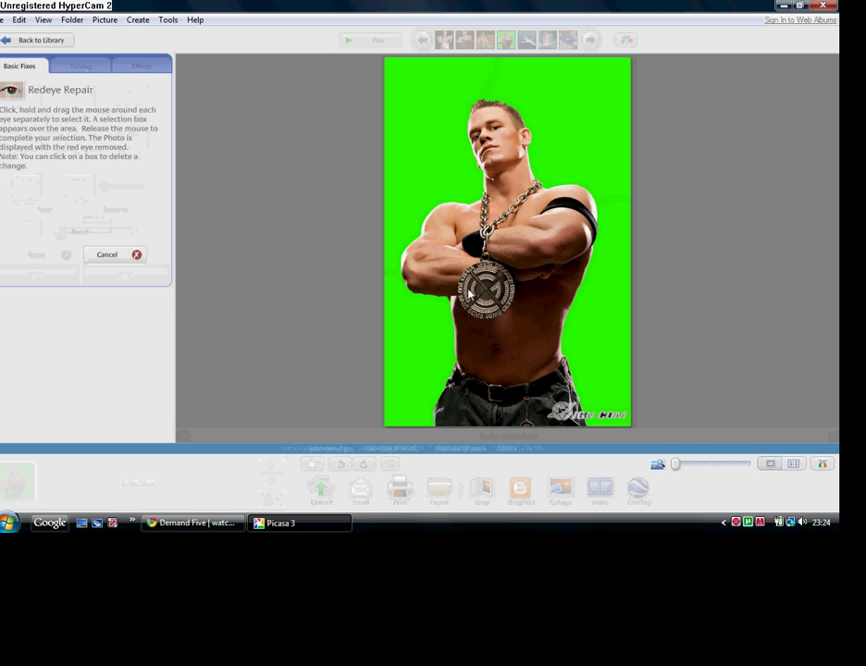
Draw red-eye boxes around the wrestler's eyes and apply the repair
drag(469, 286, 478, 296)
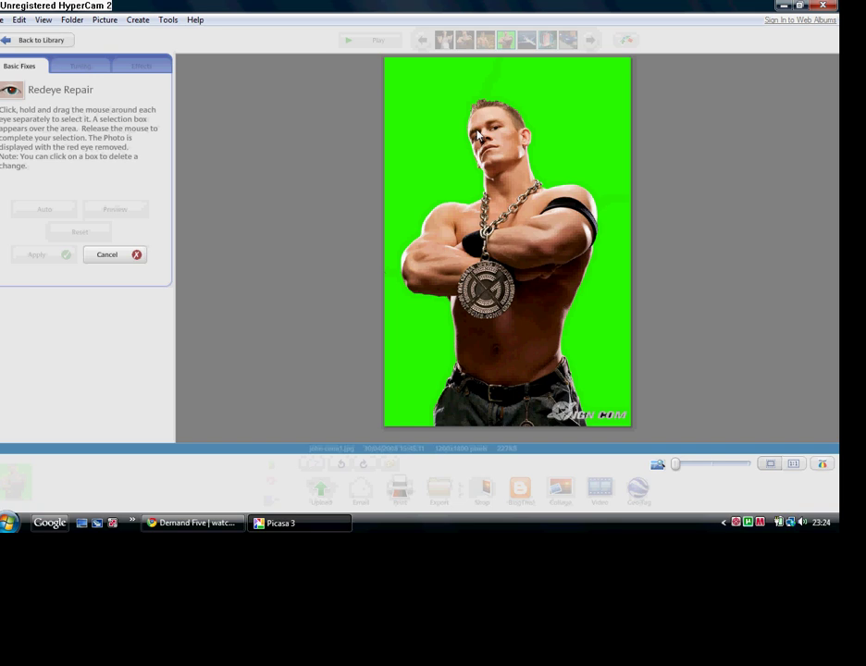
drag(479, 102, 486, 111)
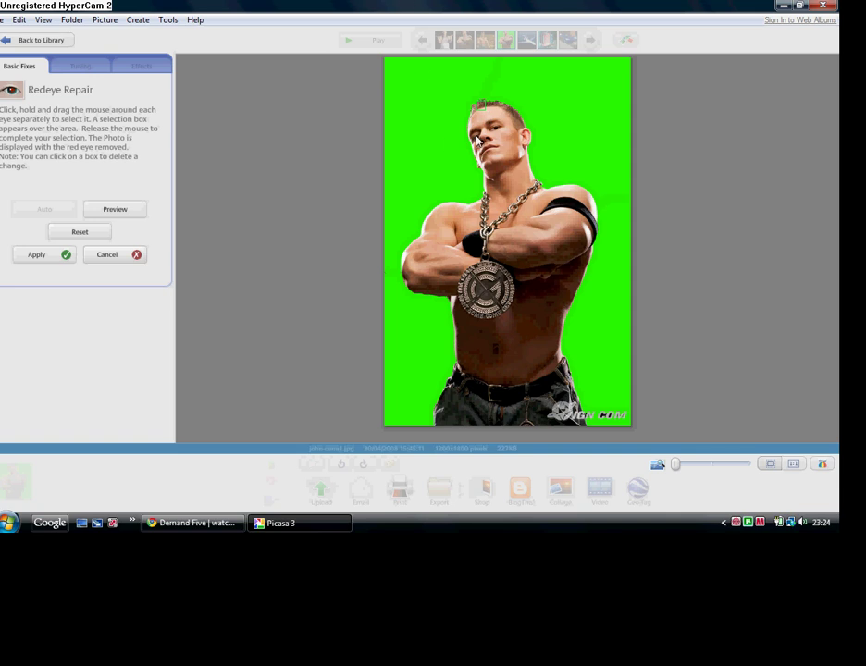
drag(475, 100, 483, 139)
drag(474, 132, 483, 142)
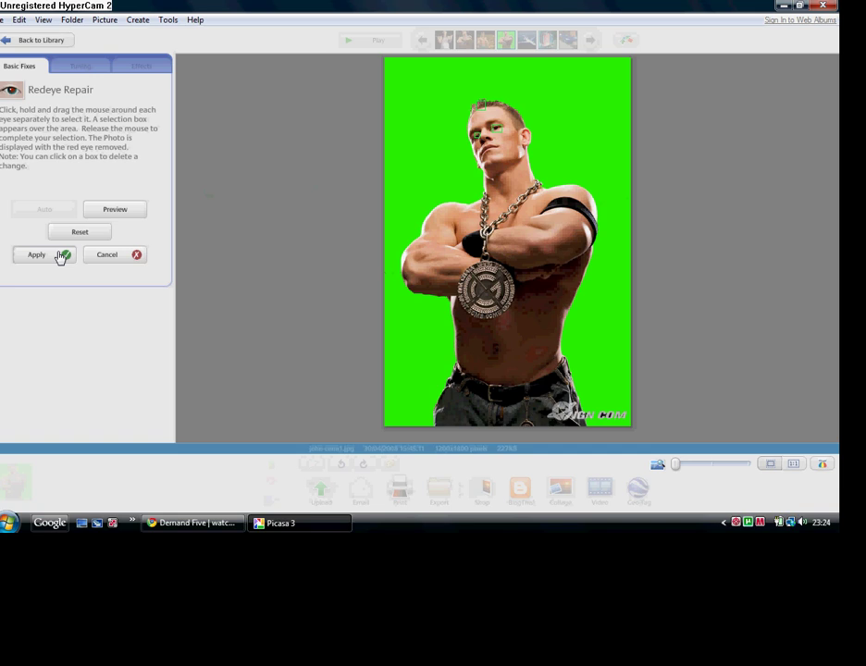
click(36, 254)
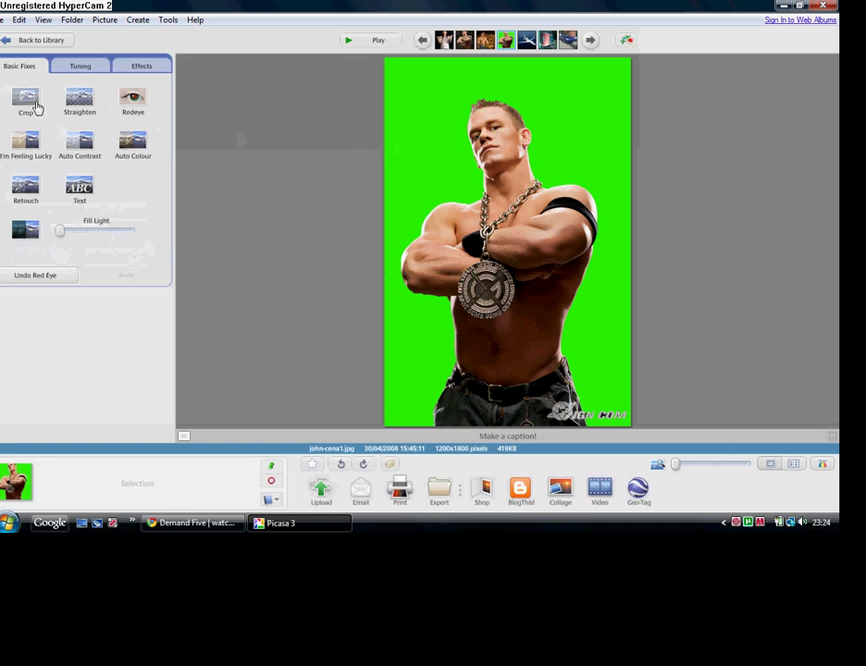
Apply maximum fill light to the wrestler photo, then undo it and the red-eye fix
drag(61, 231, 132, 233)
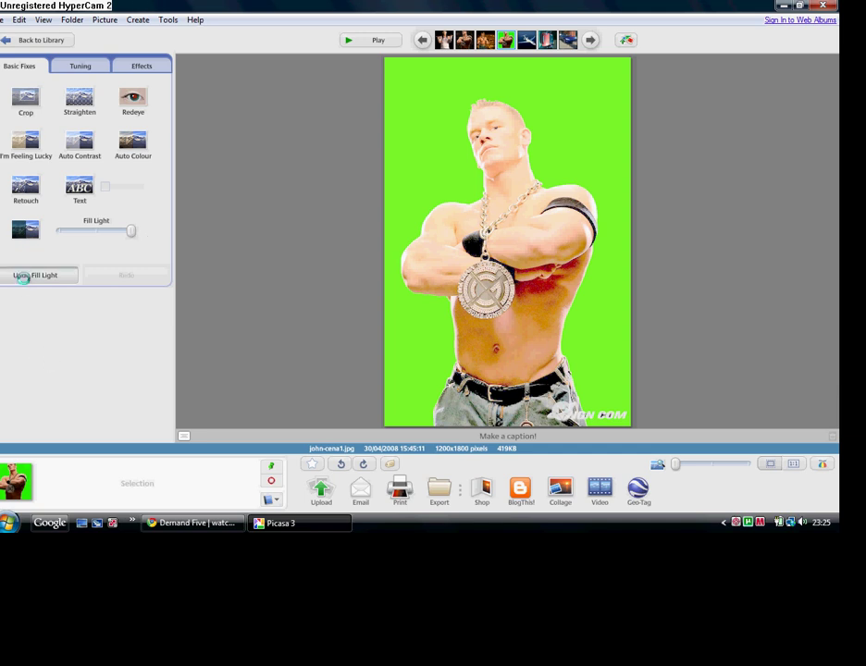
click(28, 277)
click(27, 277)
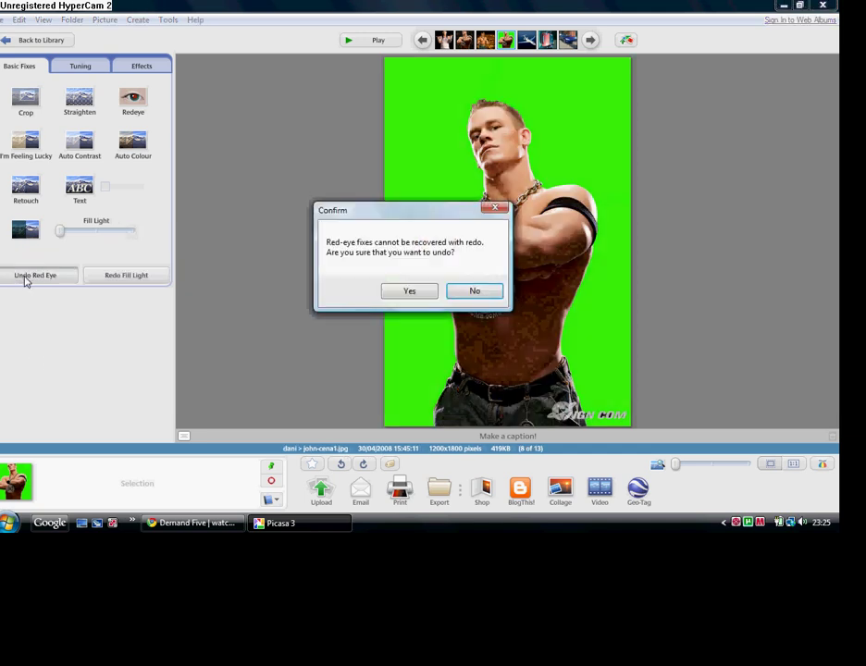
click(408, 291)
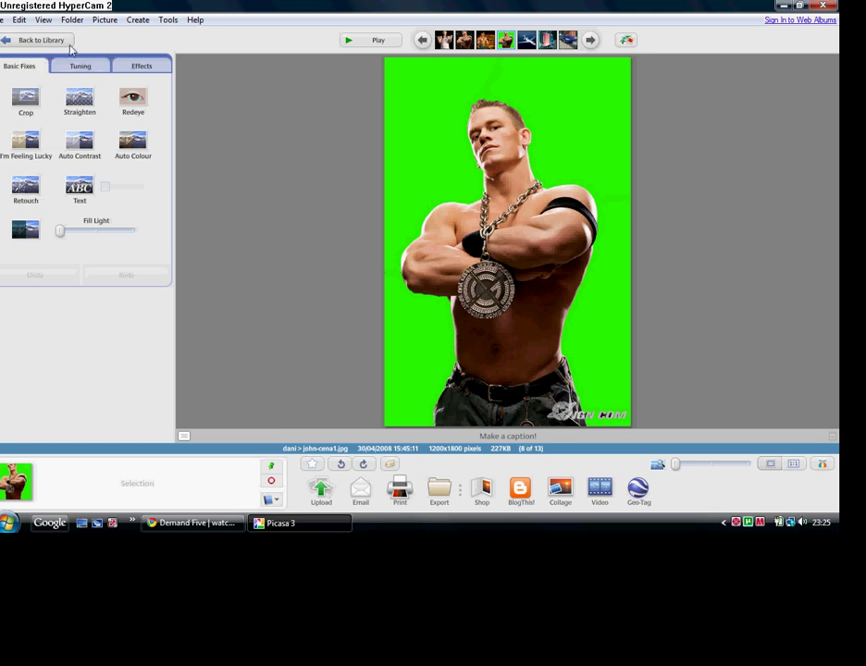
Preview a raised Saturation amount on the wrestler photo, then cancel it
click(141, 65)
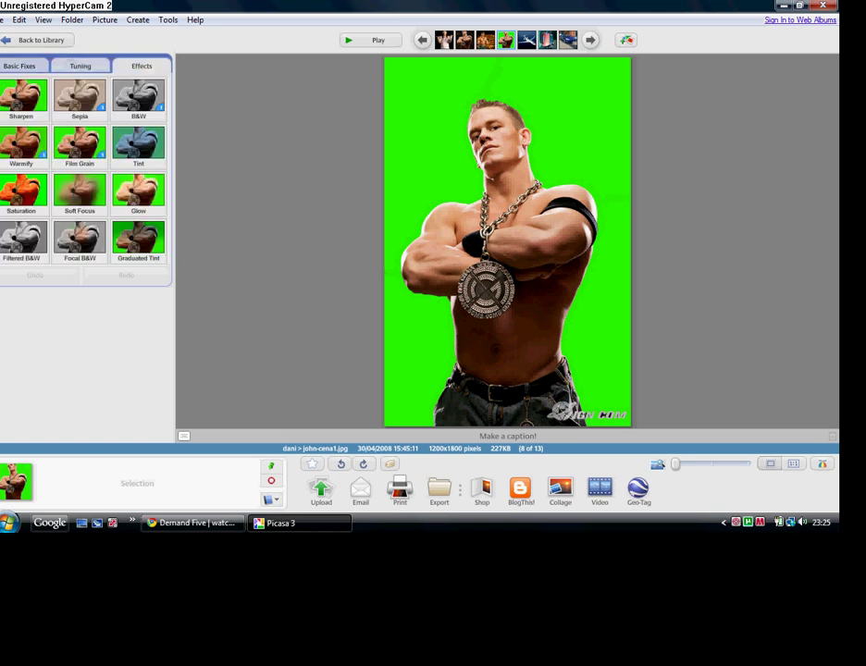
click(22, 189)
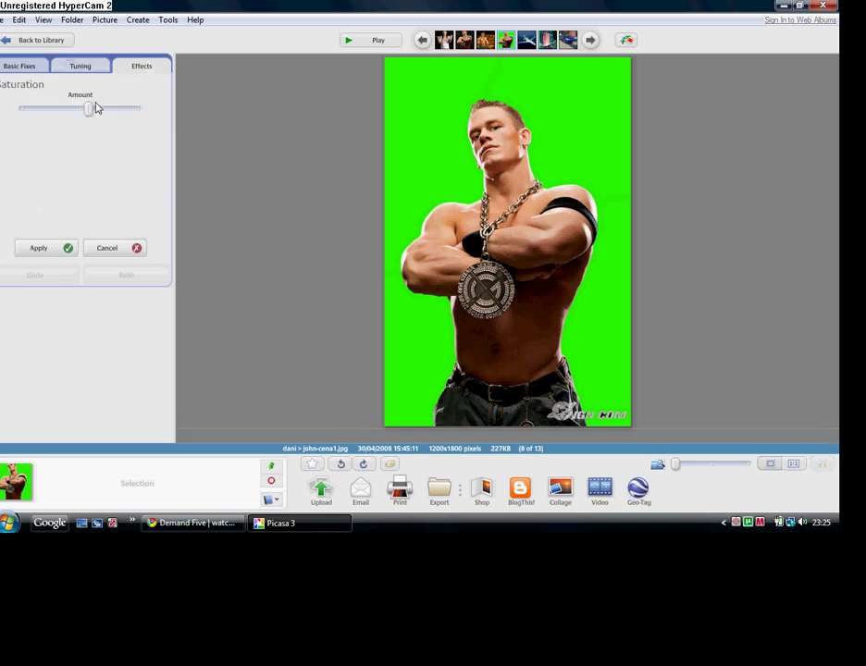
drag(88, 108, 136, 110)
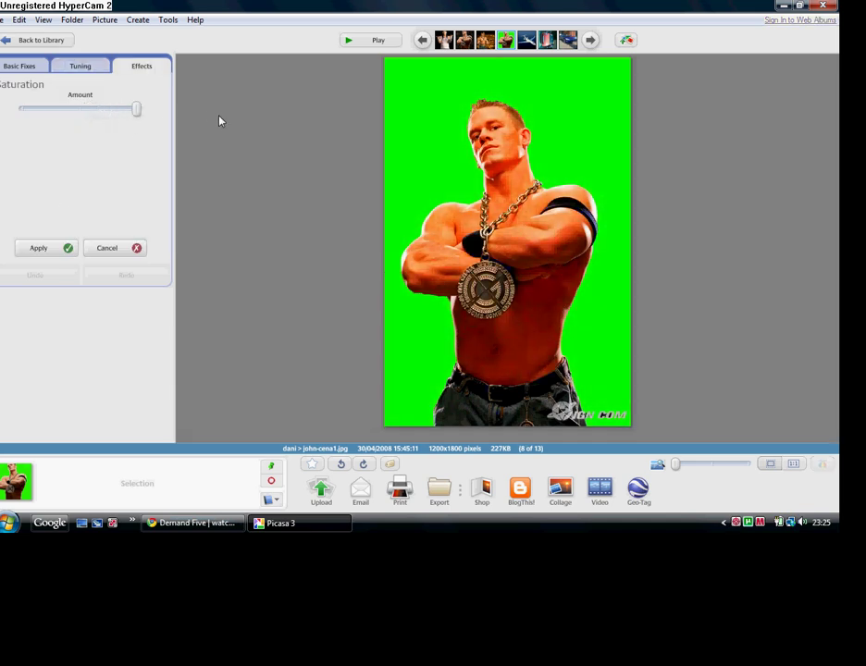
drag(137, 109, 121, 111)
click(136, 248)
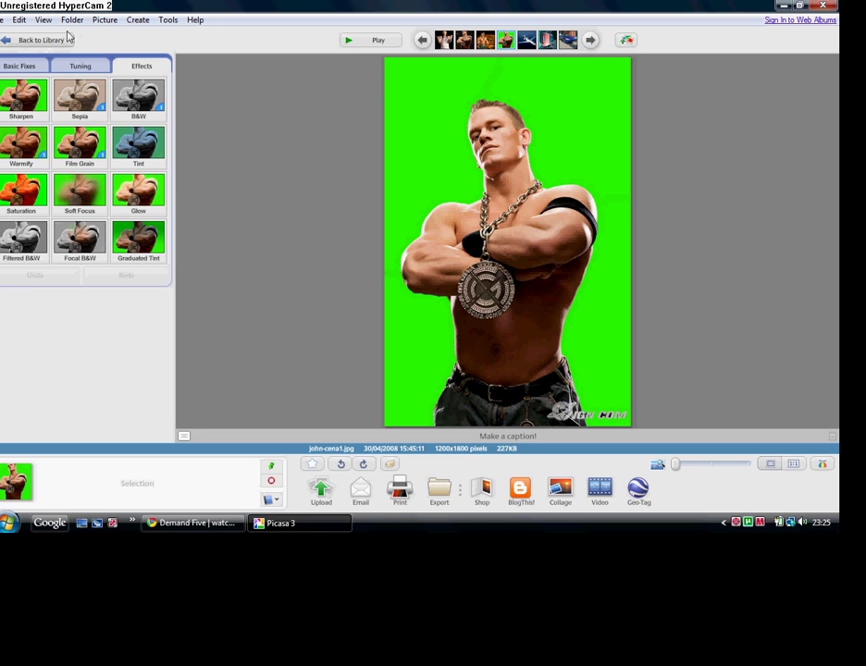
Go back to the library, glance at the View menu, then minimize Picasa to the desktop
click(37, 40)
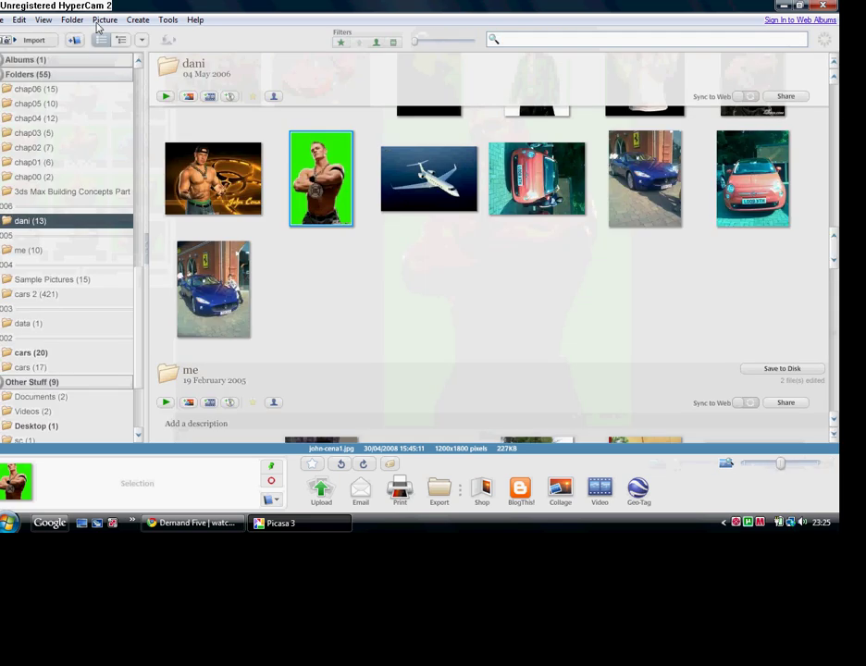
click(137, 19)
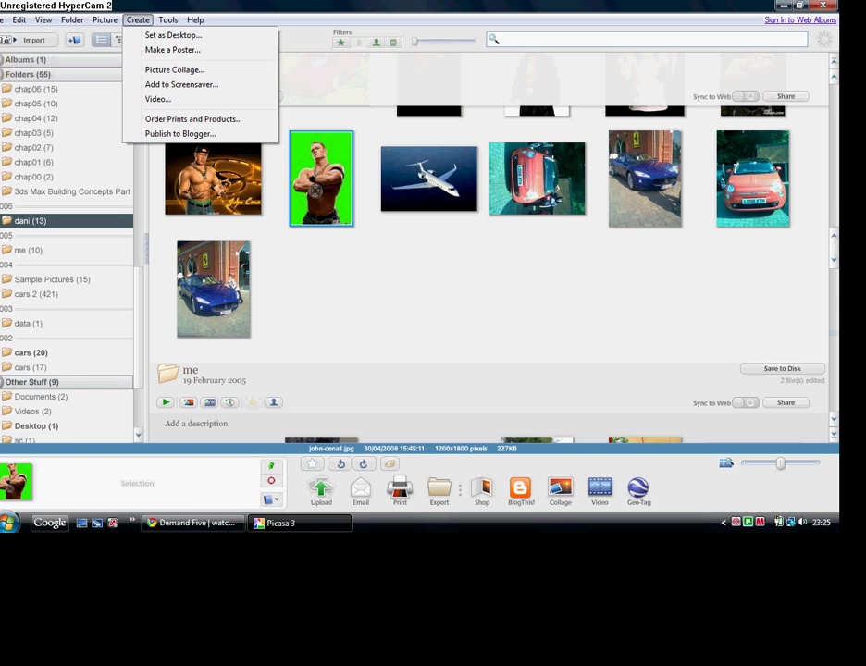
mouse_move(44, 20)
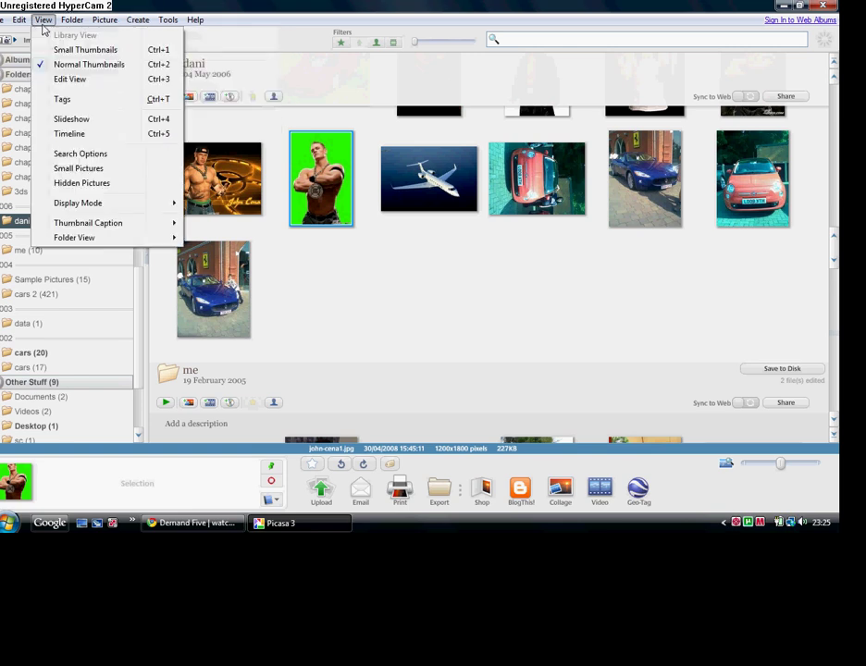
click(201, 421)
click(280, 522)
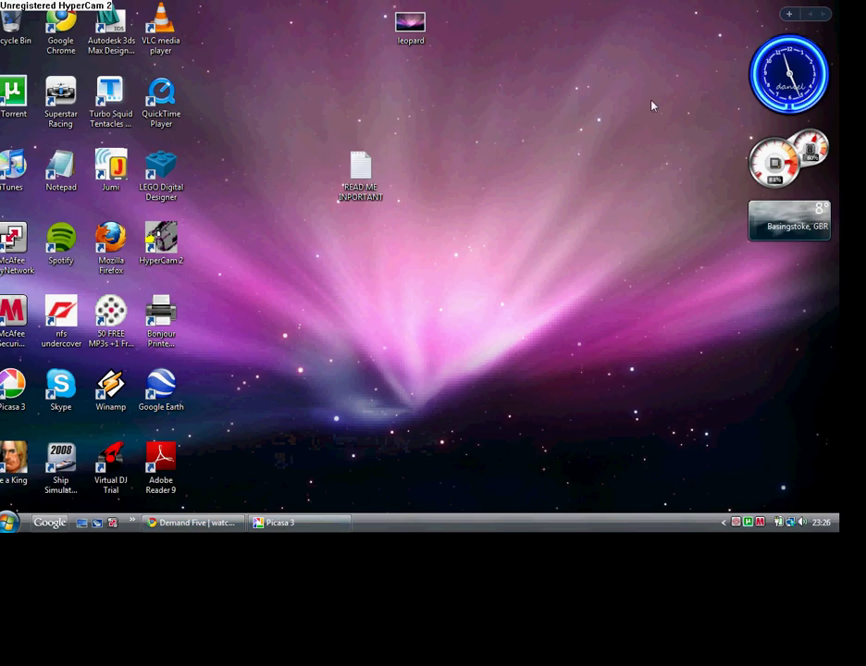
Restore the minimized Picasa 3 window from the taskbar
drag(650, 98, 407, 410)
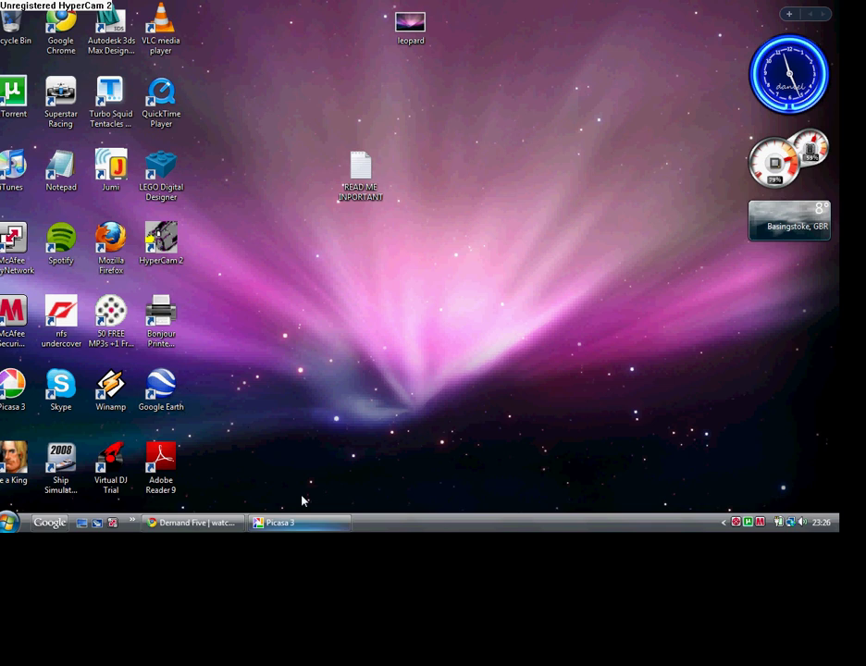
click(279, 523)
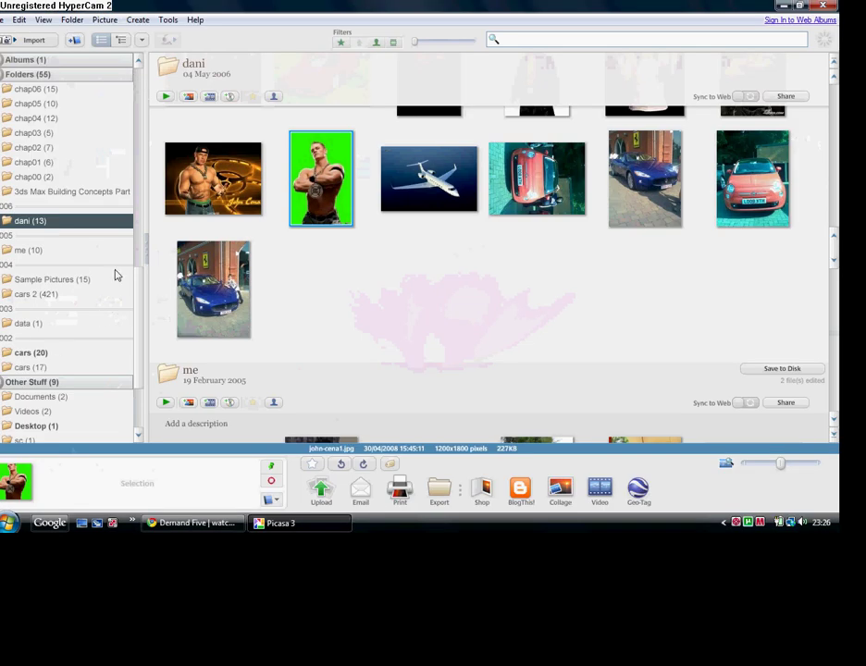
drag(141, 247, 141, 130)
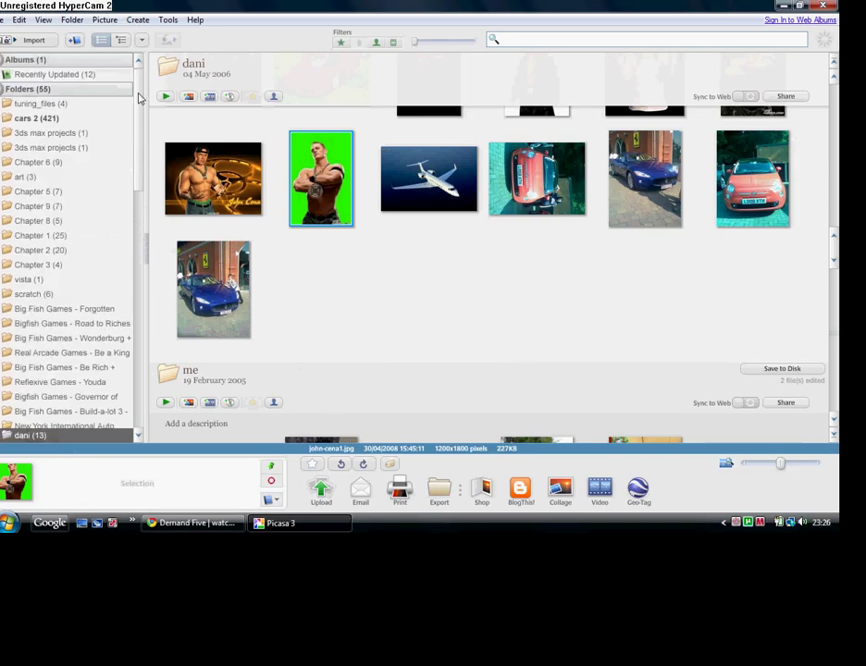
drag(141, 129, 136, 351)
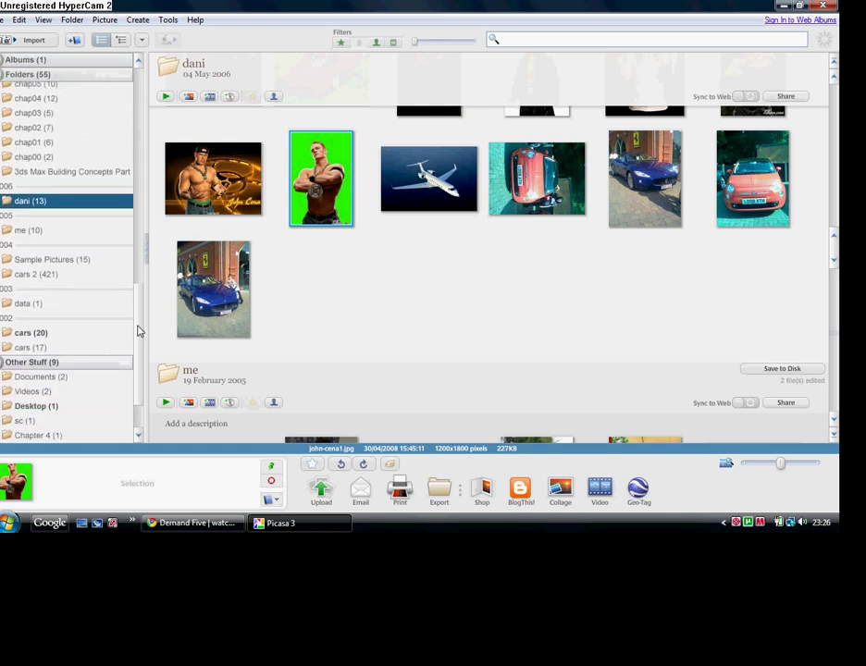